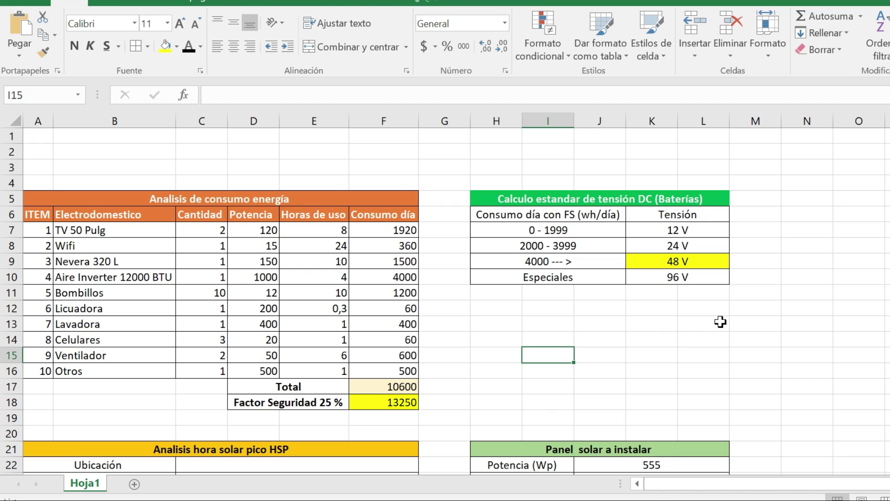
Step: Review the energy consumption table and the TV 50 Pulg row, including the formula behind its daily consumption
{"action": "left_click_drag", "start_coordinate": [279, 201], "coordinate": [299, 401]}
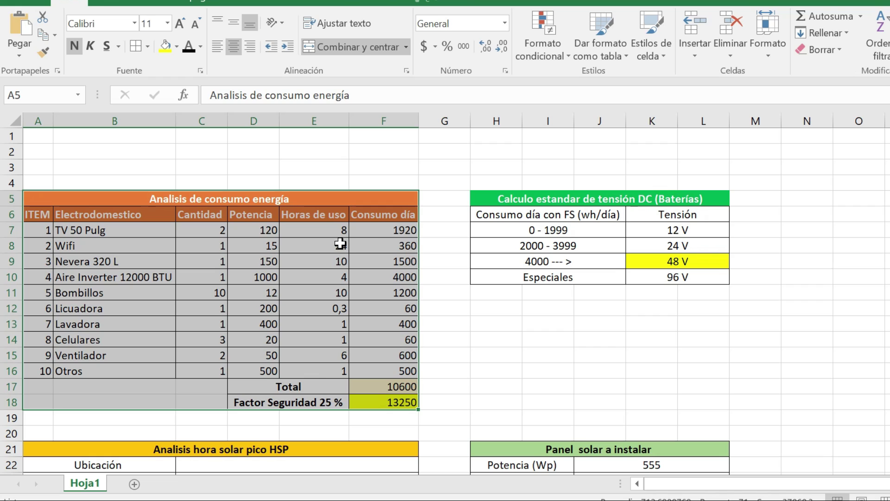
{"action": "left_click", "coordinate": [347, 171]}
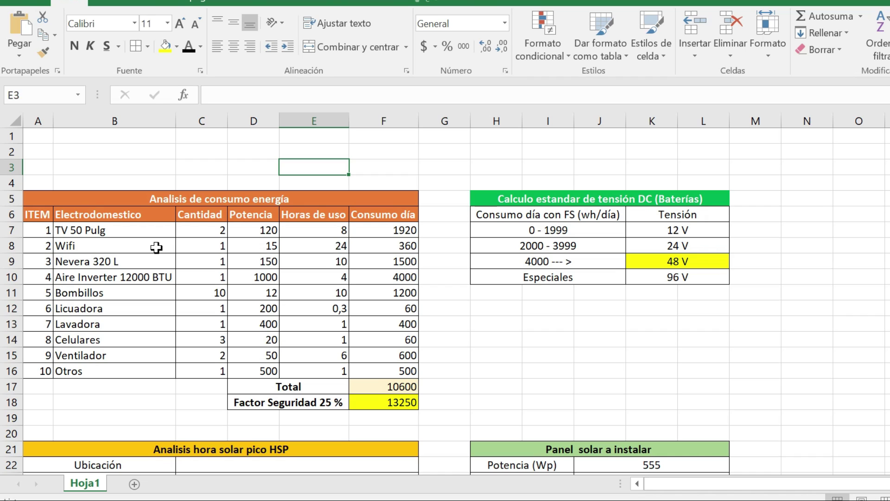
{"action": "left_click", "coordinate": [140, 230]}
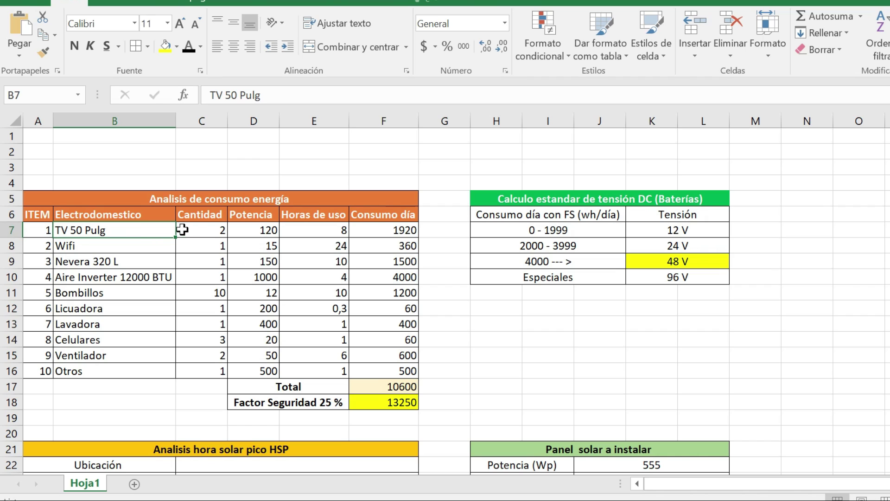
{"action": "left_click", "coordinate": [201, 229]}
{"action": "left_click", "coordinate": [260, 231]}
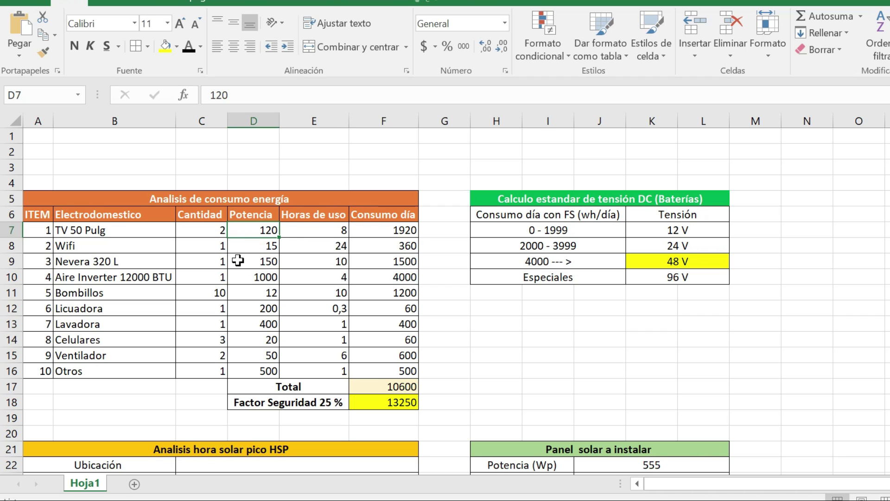
{"action": "left_click", "coordinate": [296, 230]}
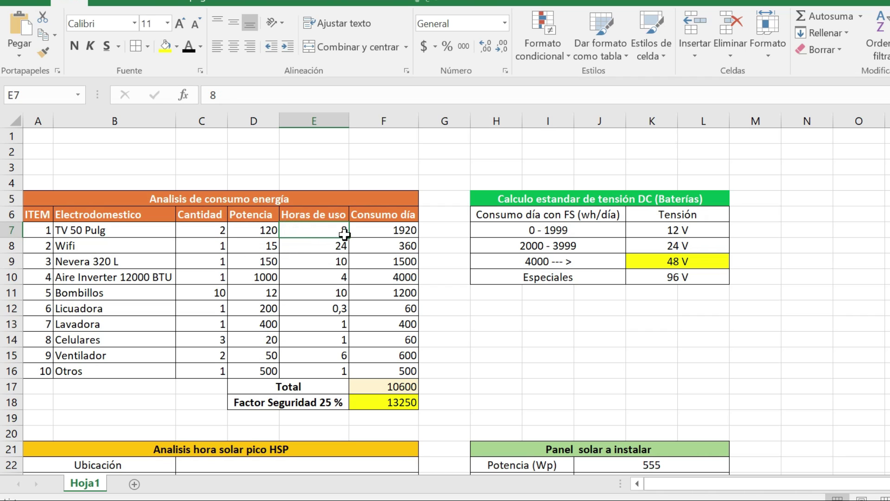
{"action": "double_click", "coordinate": [382, 230]}
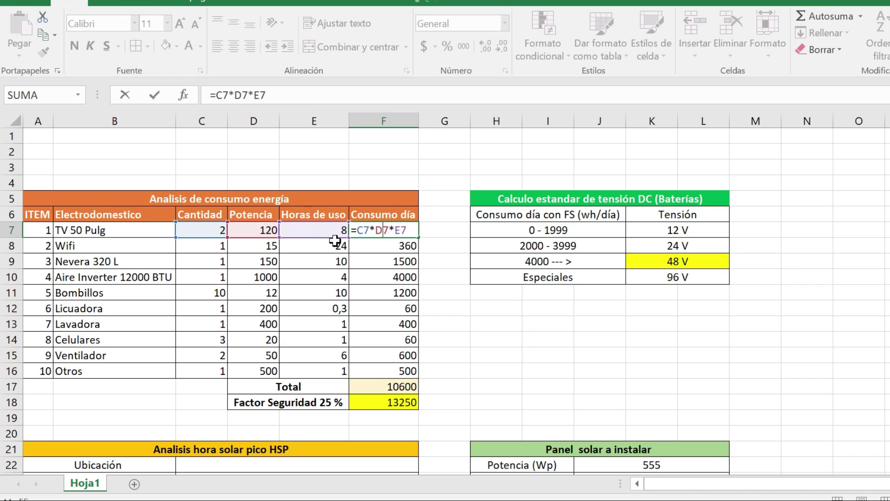
{"action": "key", "text": "Escape"}
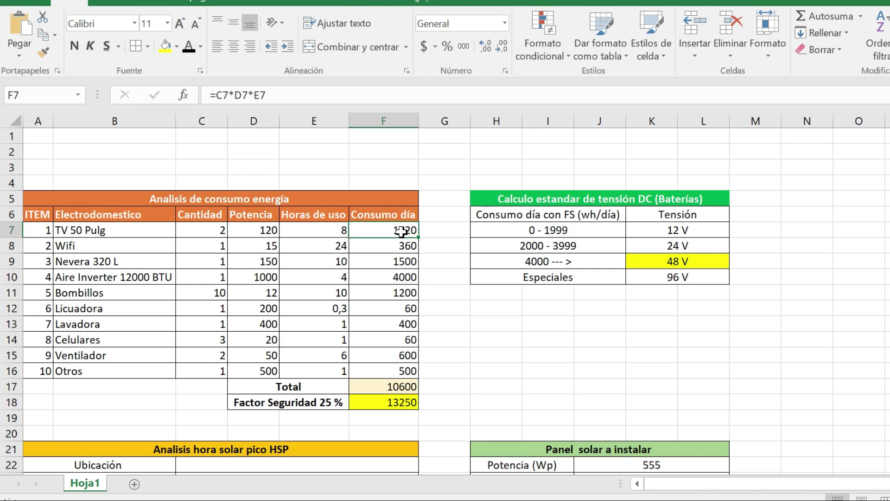
Step: Examine the power and usage hours of the Wifi, Aire Inverter and Otros rows, plus the table's total daily consumption
{"action": "left_click", "coordinate": [101, 245]}
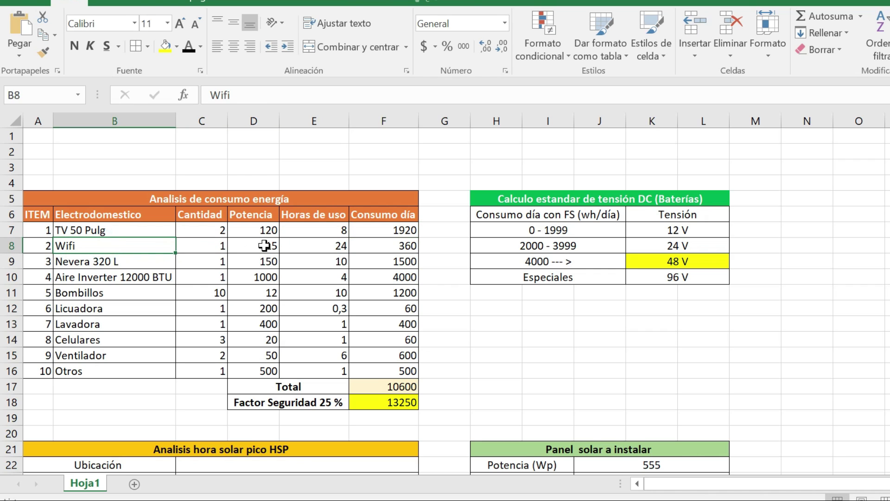
{"action": "left_click", "coordinate": [342, 245]}
{"action": "left_click", "coordinate": [265, 250]}
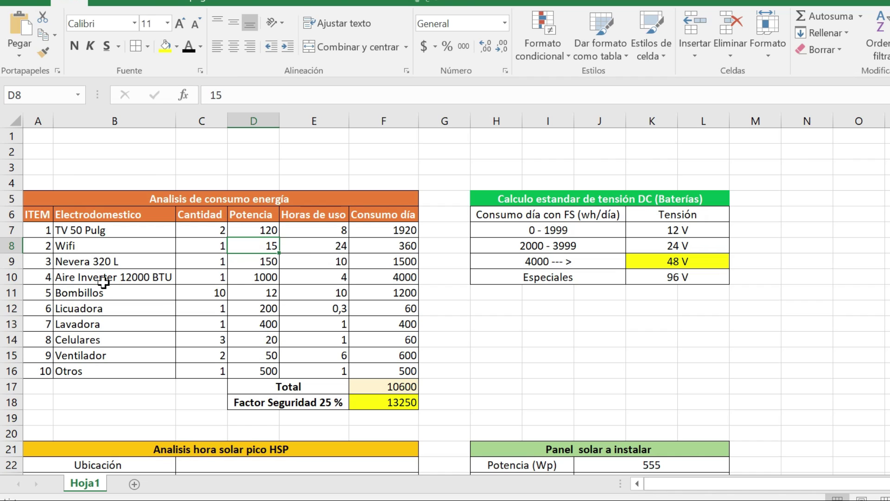
{"action": "left_click", "coordinate": [272, 279]}
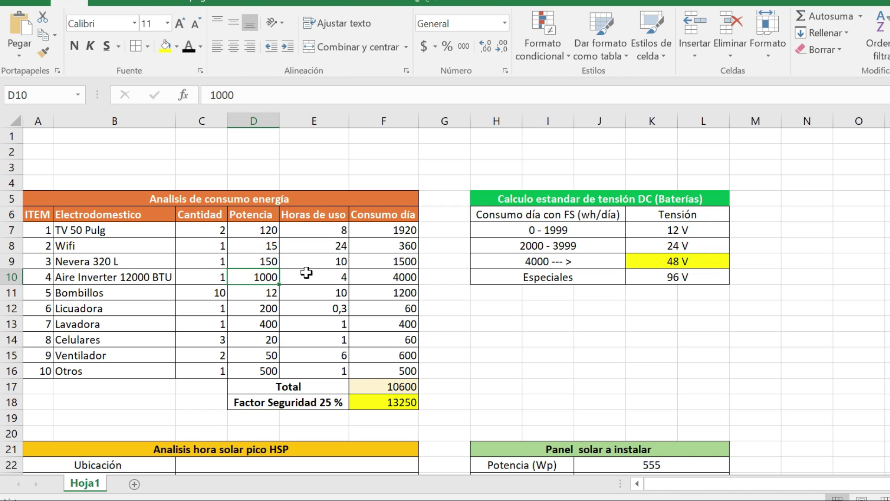
{"action": "left_click", "coordinate": [324, 275]}
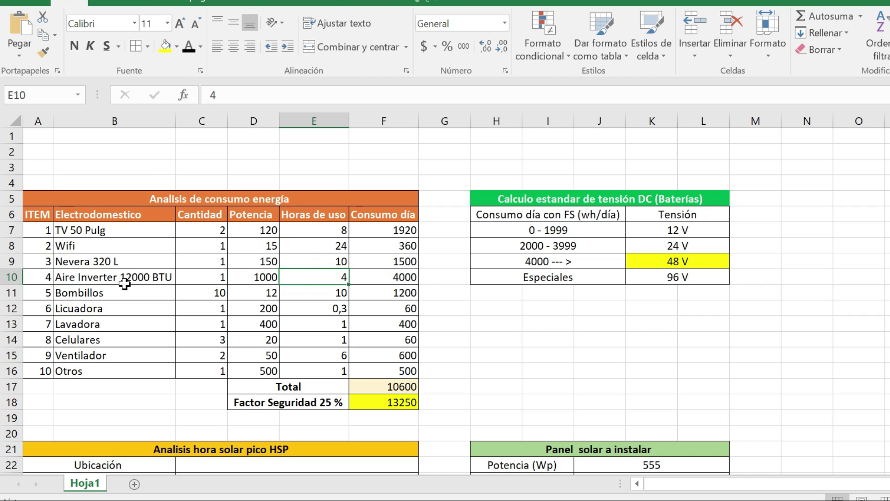
{"action": "left_click", "coordinate": [261, 278]}
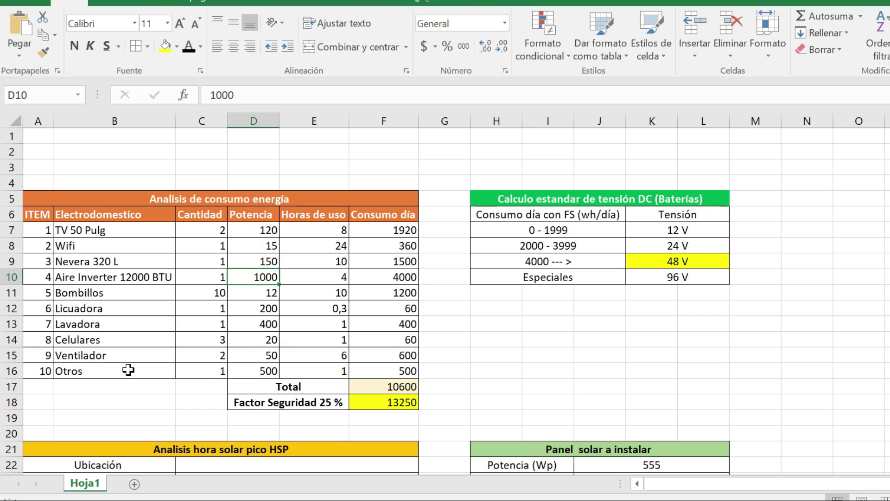
{"action": "left_click", "coordinate": [261, 370]}
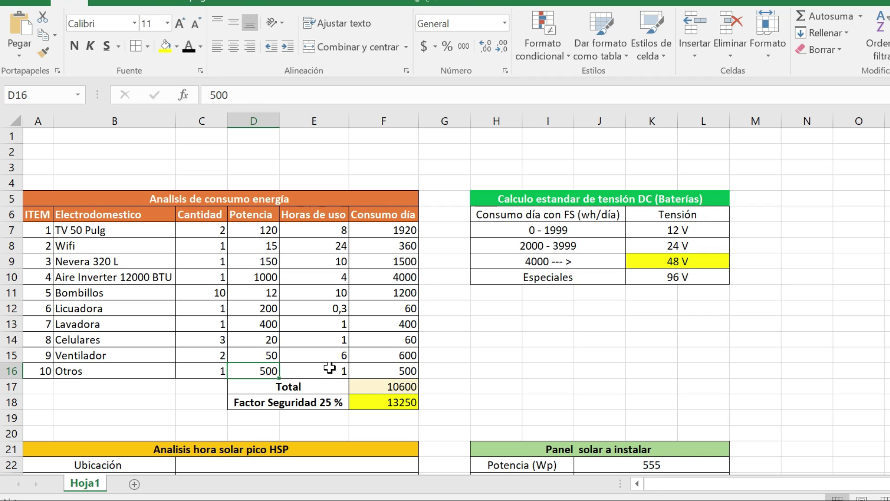
{"action": "left_click", "coordinate": [399, 385]}
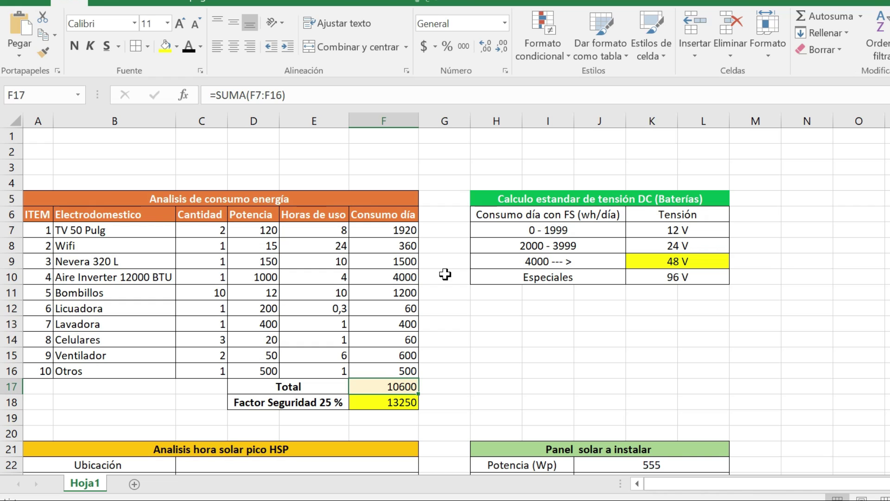
Step: Review the consumption ranges in the DC battery voltage table and the voltage assigned to loads from 4000 Wh/day
{"action": "left_click_drag", "start_coordinate": [631, 195], "coordinate": [568, 276]}
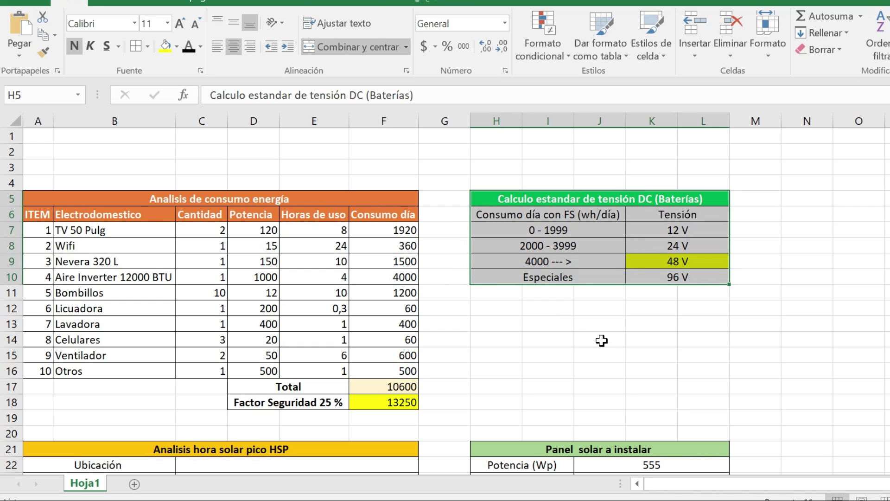
{"action": "left_click", "coordinate": [600, 341]}
{"action": "left_click", "coordinate": [602, 229]}
{"action": "left_click", "coordinate": [597, 242]}
{"action": "left_click", "coordinate": [592, 263]}
{"action": "left_click", "coordinate": [595, 274]}
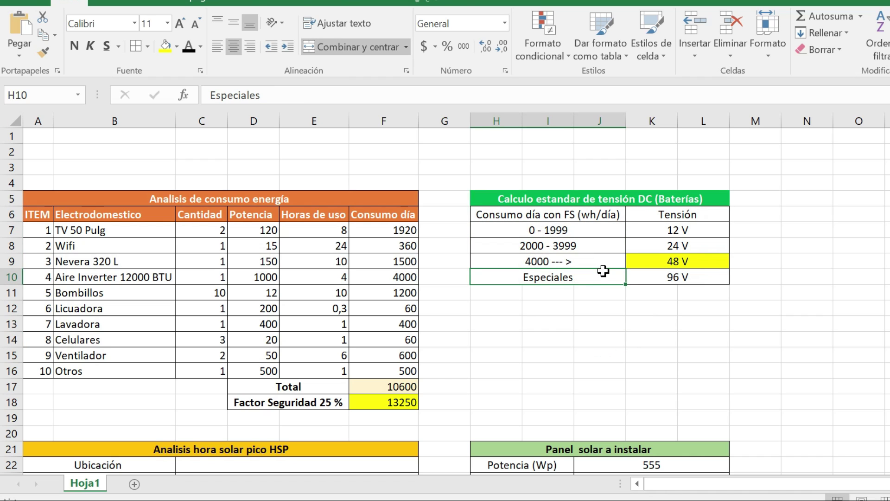
{"action": "left_click", "coordinate": [661, 261]}
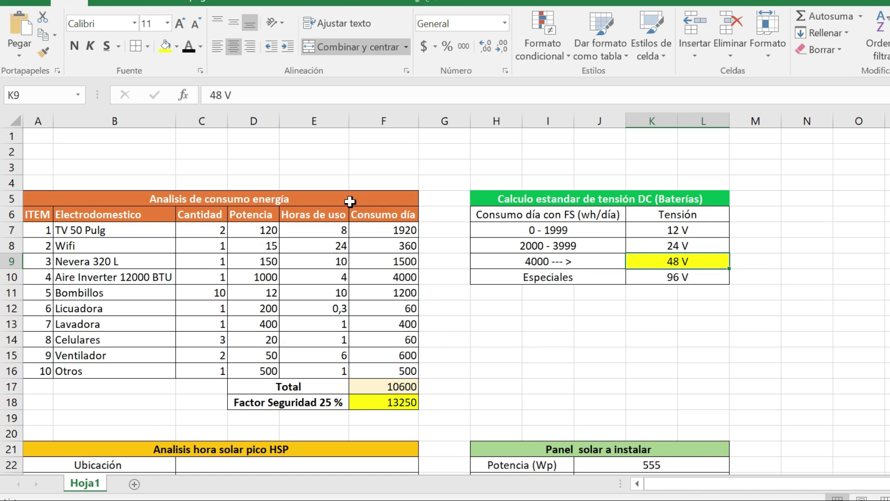
Step: Examine the location and PVGIS peak sun hours entries in the HSP analysis table
{"action": "scroll", "coordinate": [340, 324], "scroll_direction": "down", "scroll_amount": 2}
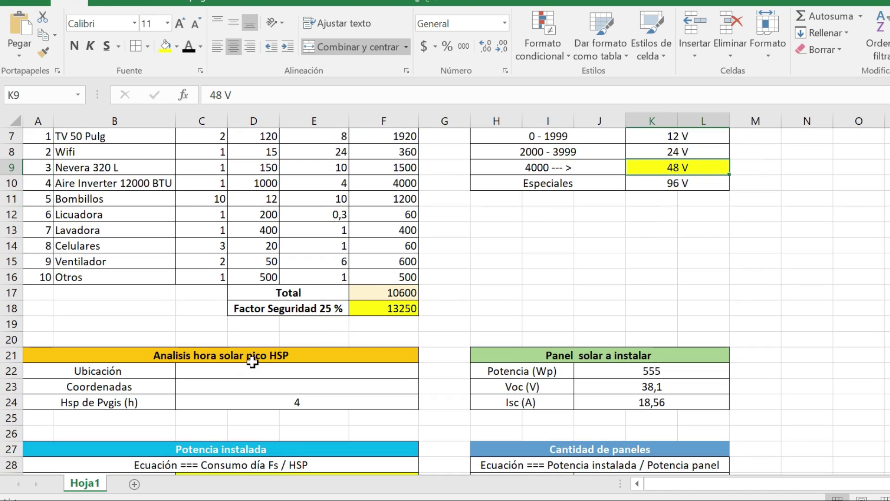
{"action": "left_click", "coordinate": [253, 367]}
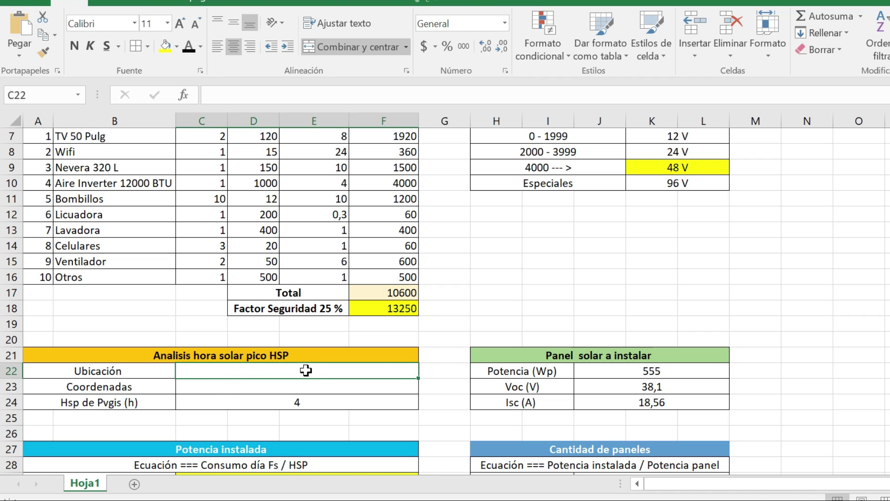
{"action": "left_click", "coordinate": [148, 402]}
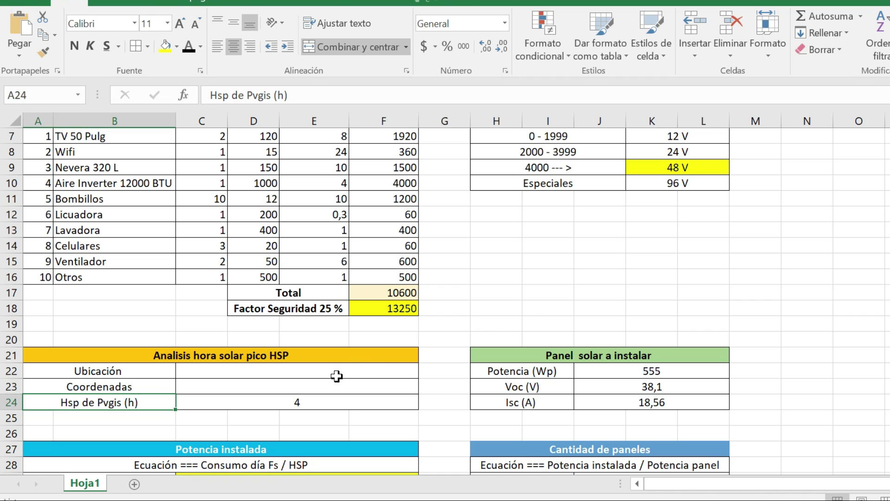
{"action": "left_click", "coordinate": [322, 394]}
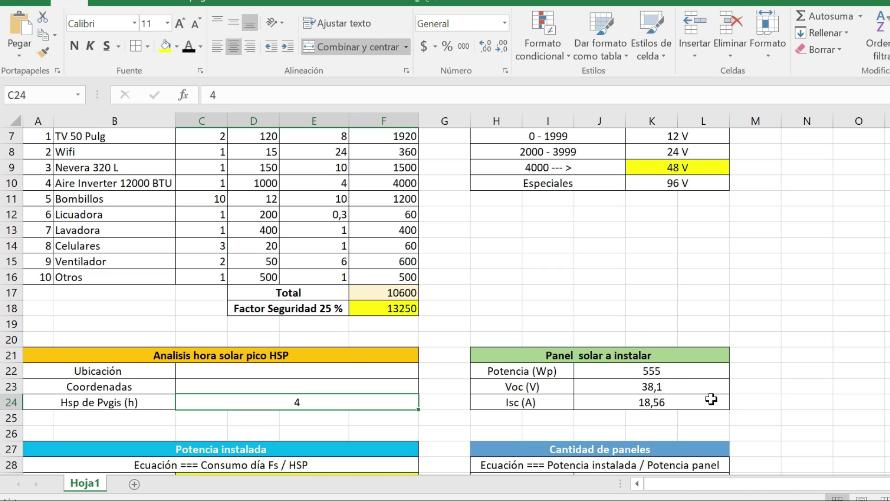
Step: Review the power, Voc and Isc specifications of the solar panel chosen for installation
{"action": "left_click_drag", "start_coordinate": [675, 354], "coordinate": [709, 386]}
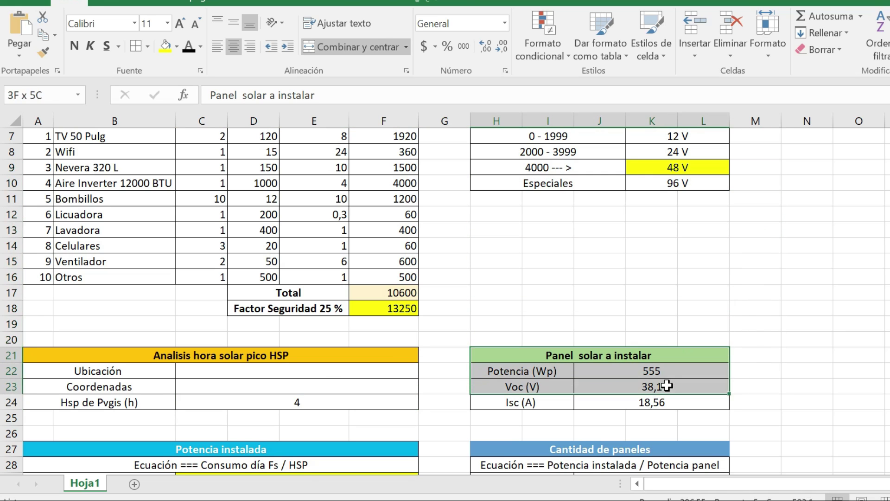
{"action": "left_click", "coordinate": [788, 386]}
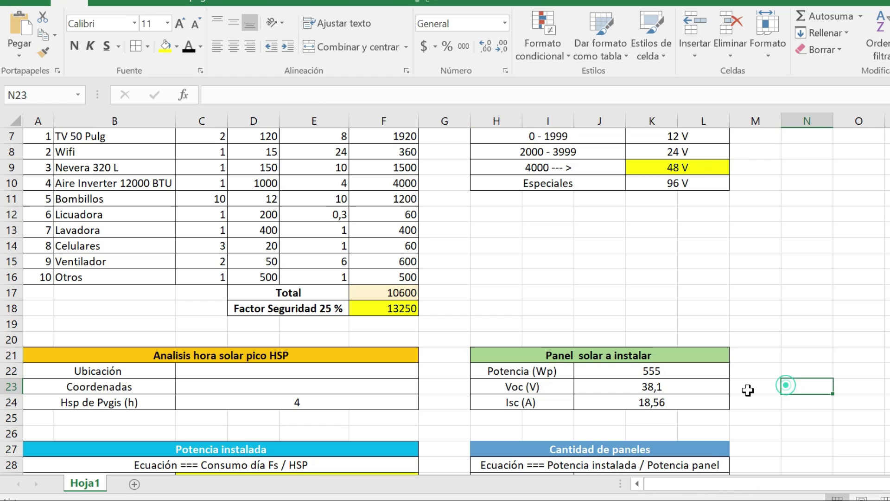
{"action": "left_click", "coordinate": [670, 368]}
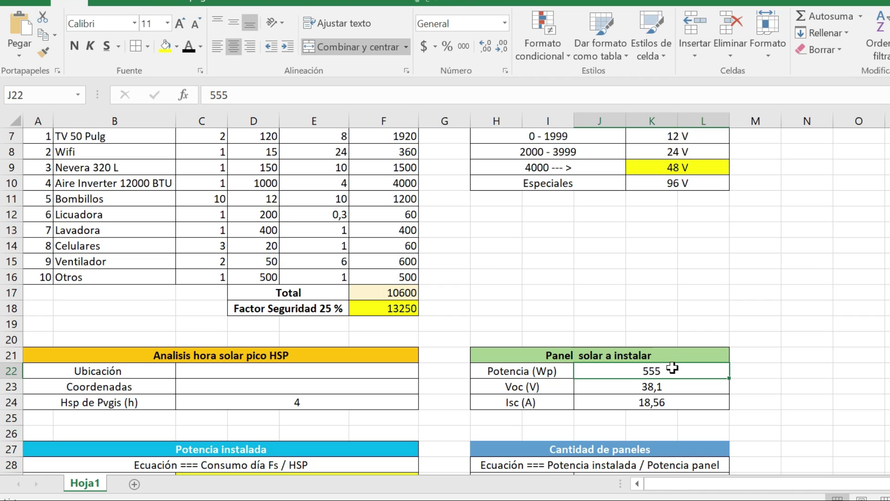
{"action": "left_click", "coordinate": [569, 389]}
{"action": "left_click", "coordinate": [567, 402]}
{"action": "left_click_drag", "start_coordinate": [615, 387], "coordinate": [582, 402]}
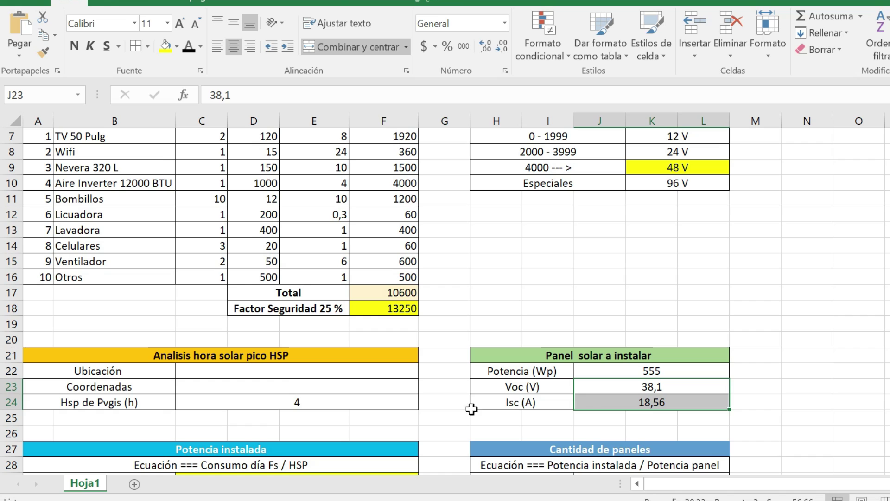
Step: Inspect the total and 25 % safety factor formulas, plus the installed power formula that divides consumption by HSP
{"action": "scroll", "coordinate": [412, 382], "scroll_direction": "down", "scroll_amount": 1}
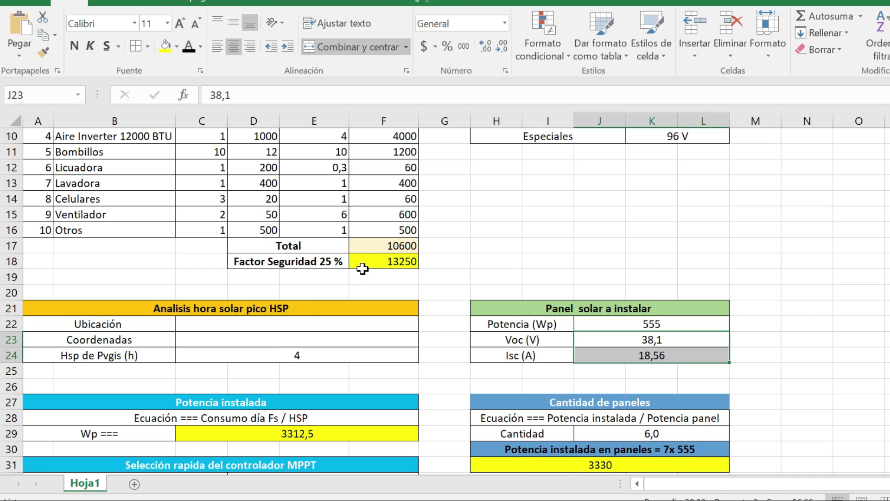
{"action": "left_click", "coordinate": [378, 258]}
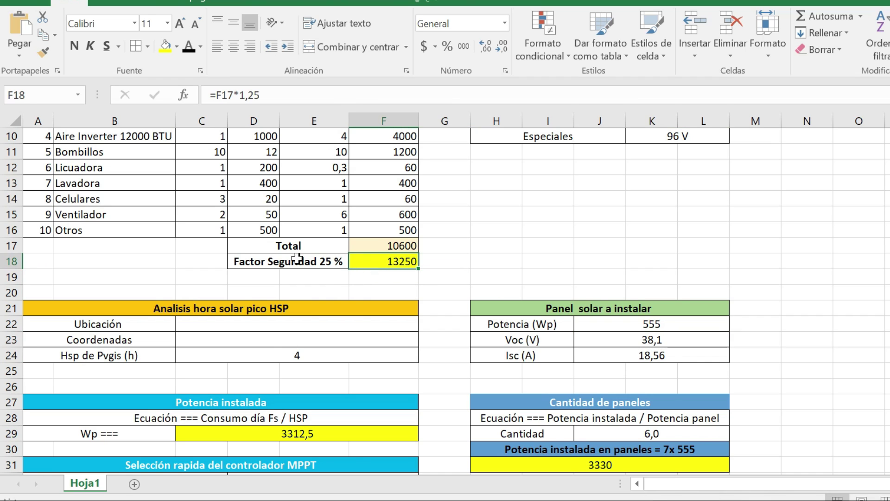
{"action": "left_click", "coordinate": [377, 246]}
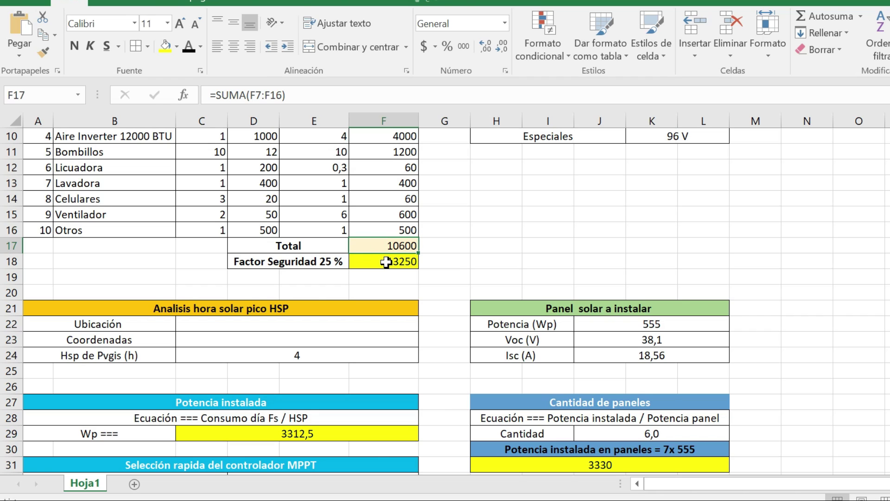
{"action": "left_click", "coordinate": [385, 263]}
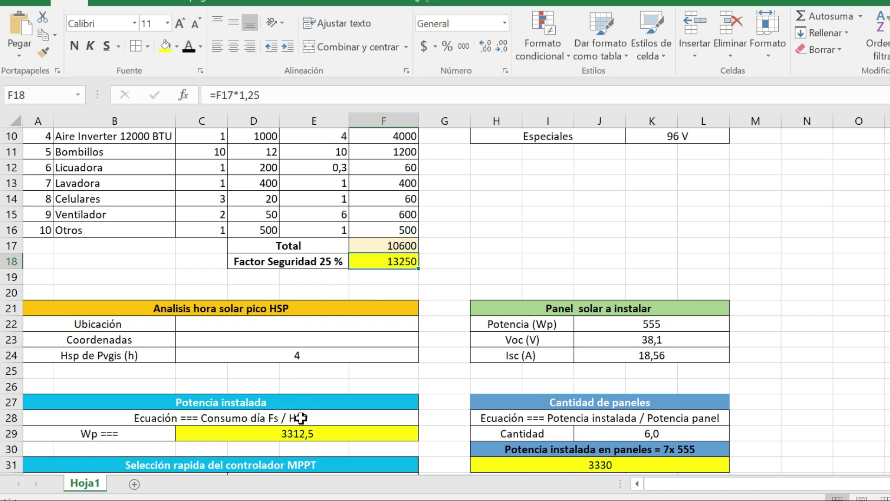
{"action": "double_click", "coordinate": [302, 432]}
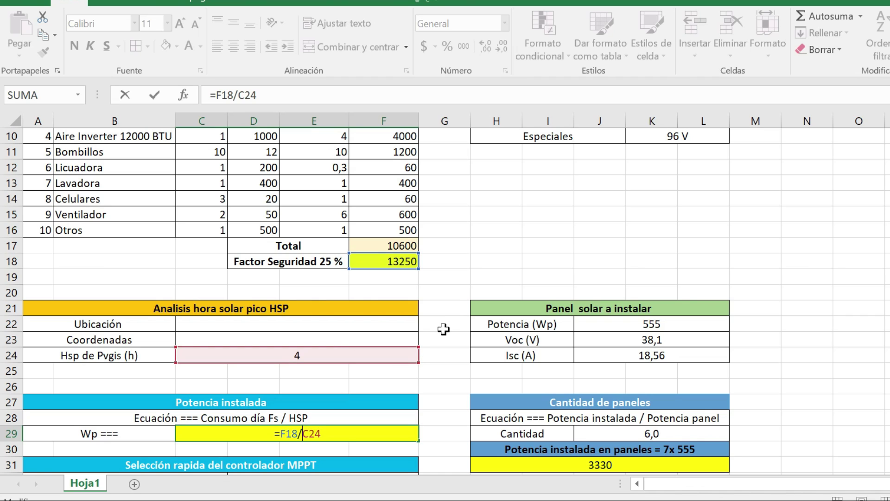
{"action": "key", "text": "ctrl+Return"}
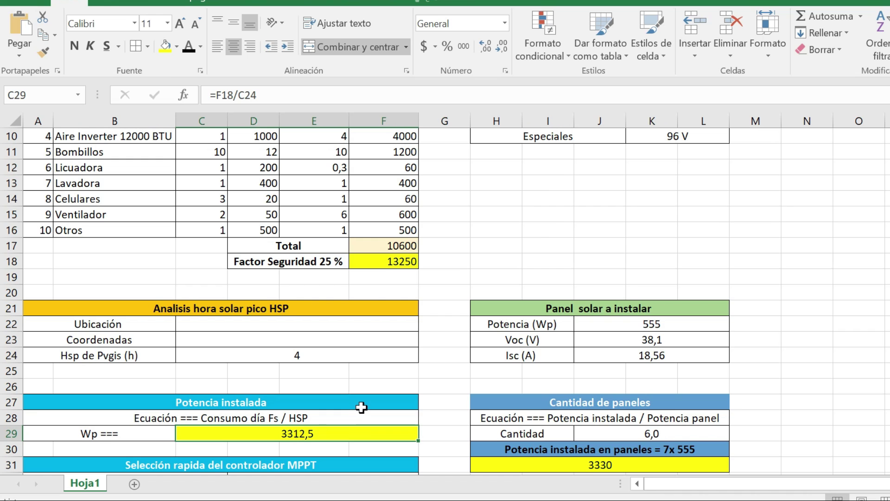
Step: Correct the installed panel power heading under Cantidad de paneles to read "Potencia instalada en paneles = 6x 555"
{"action": "scroll", "coordinate": [362, 407], "scroll_direction": "down", "scroll_amount": 1}
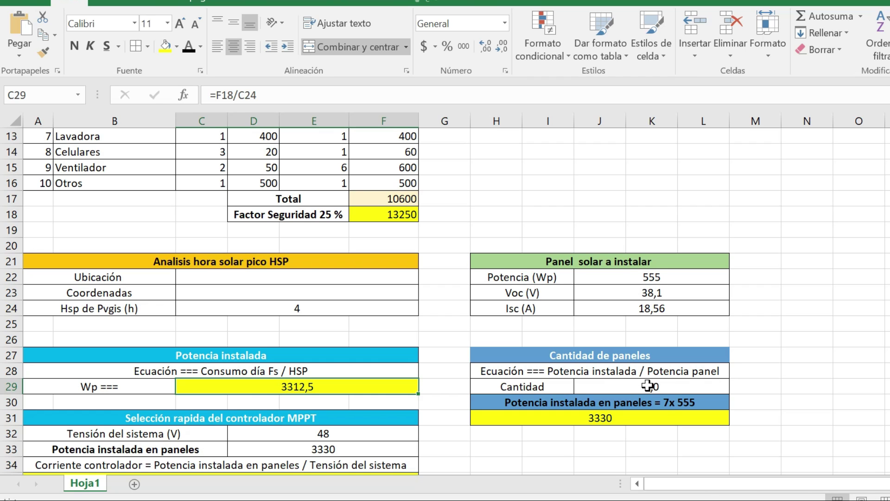
{"action": "double_click", "coordinate": [670, 402]}
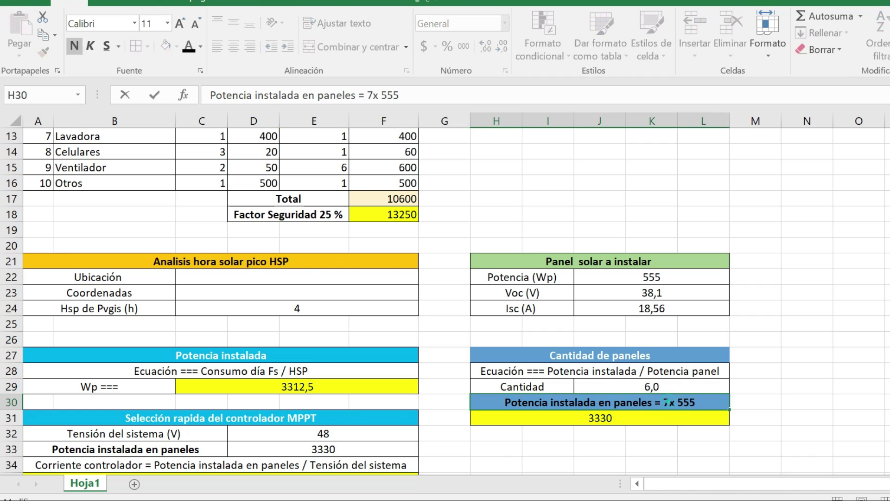
{"action": "left_click_drag", "start_coordinate": [668, 401], "coordinate": [663, 402]}
{"action": "type", "text": "6"}
{"action": "left_click", "coordinate": [797, 376]}
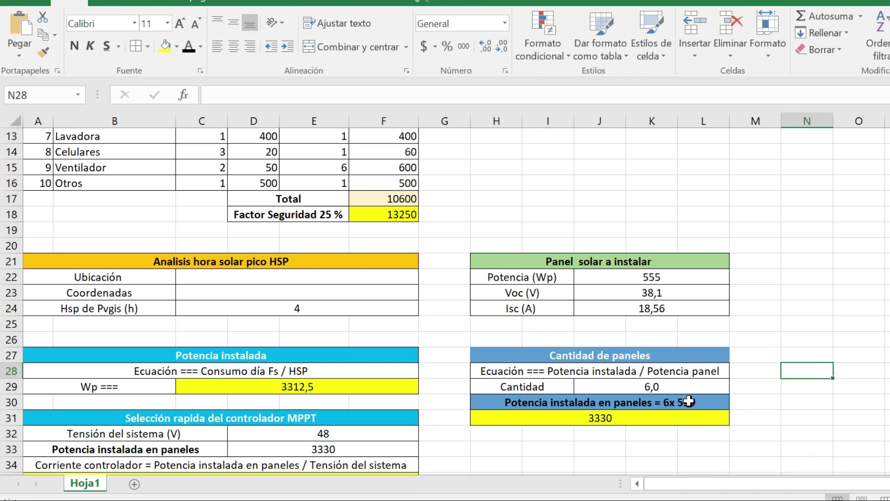
Step: Check the formula that calculates the installed panel power below the corrected heading
{"action": "double_click", "coordinate": [617, 419]}
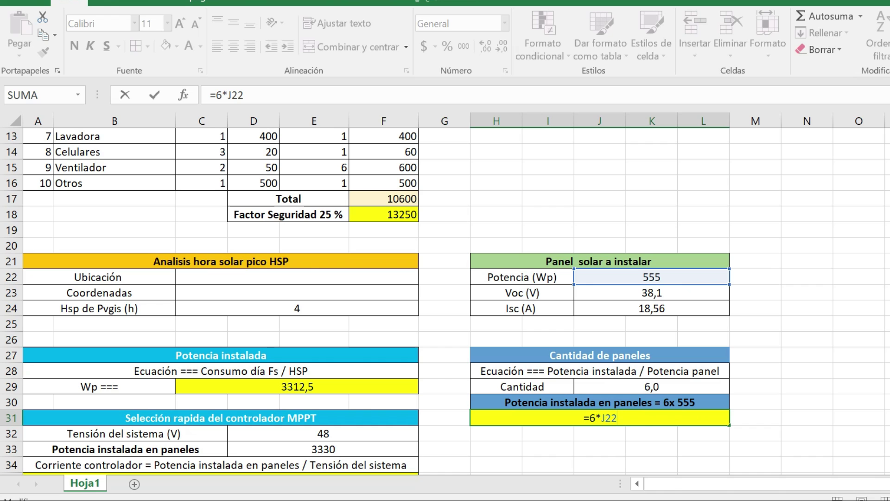
{"action": "key", "text": "Return"}
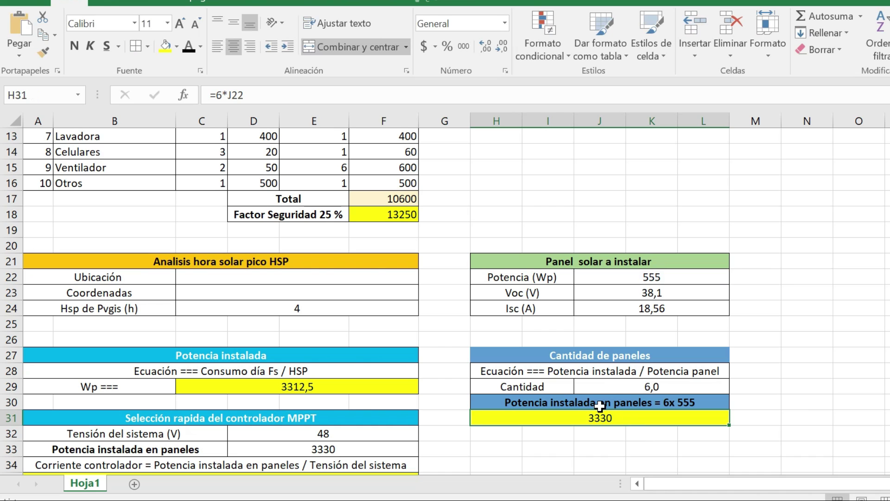
{"action": "scroll", "coordinate": [366, 385], "scroll_direction": "down", "scroll_amount": 1}
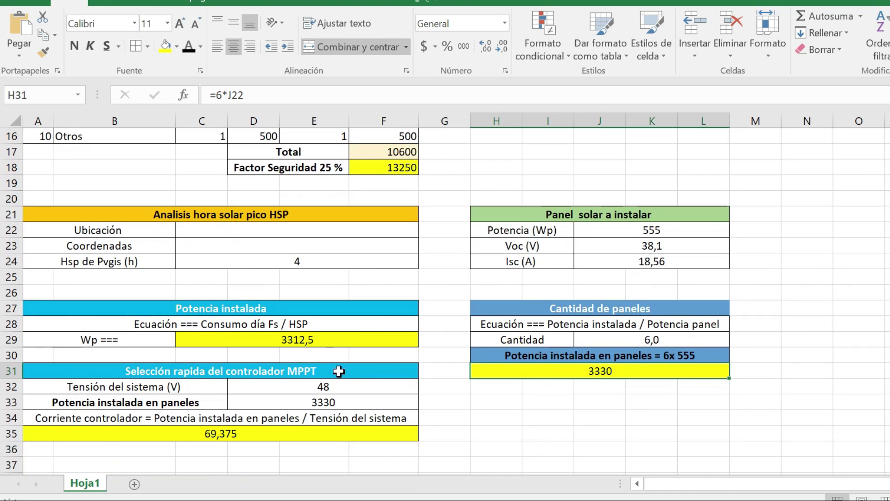